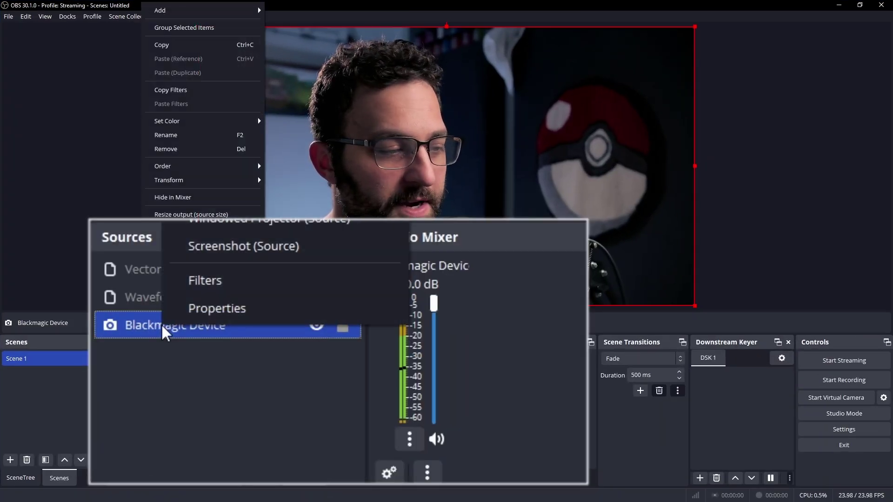
Add a User-defined shader filter to the Blackmagic Device webcam source.
click(230, 283)
click(389, 368)
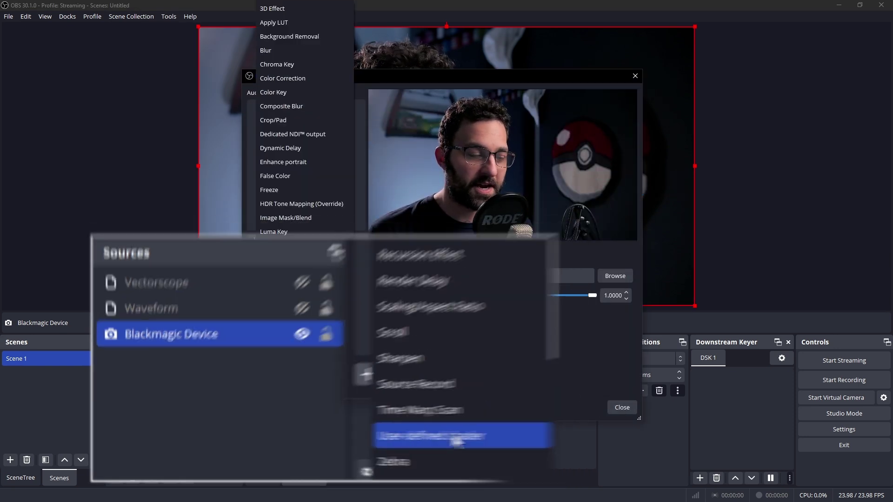
click(300, 439)
click(417, 269)
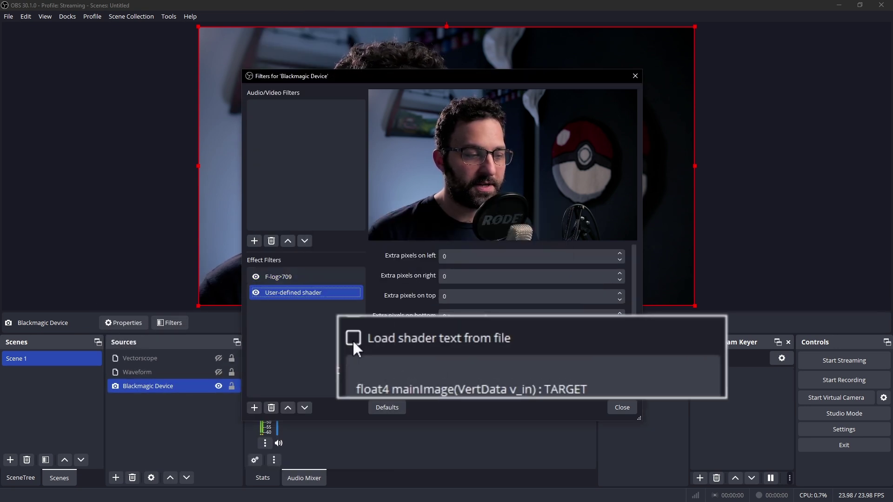
Make the filter load its shader text from the file hsl_hsv_saturation.shader.
click(353, 340)
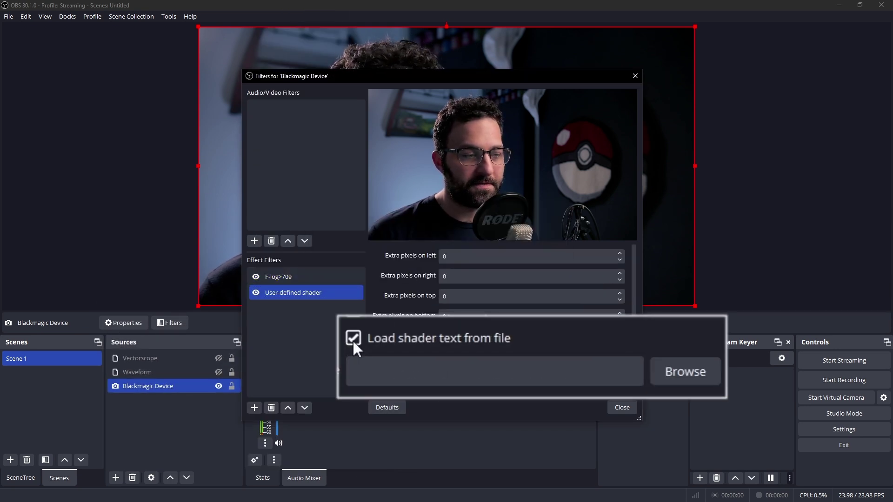
click(693, 375)
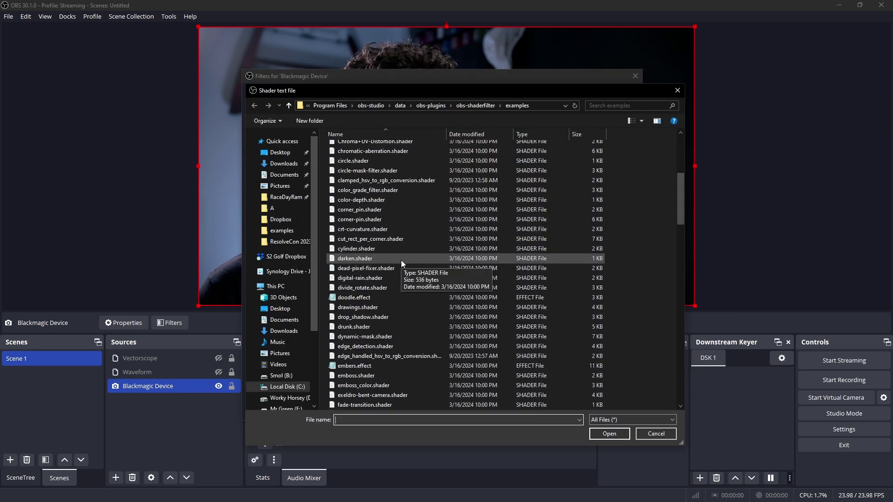
scroll(399, 264, down, 10)
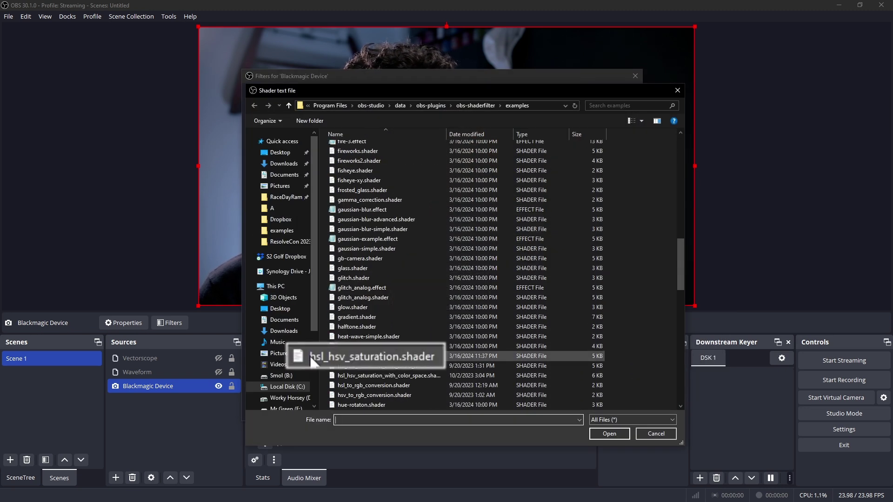
click(421, 362)
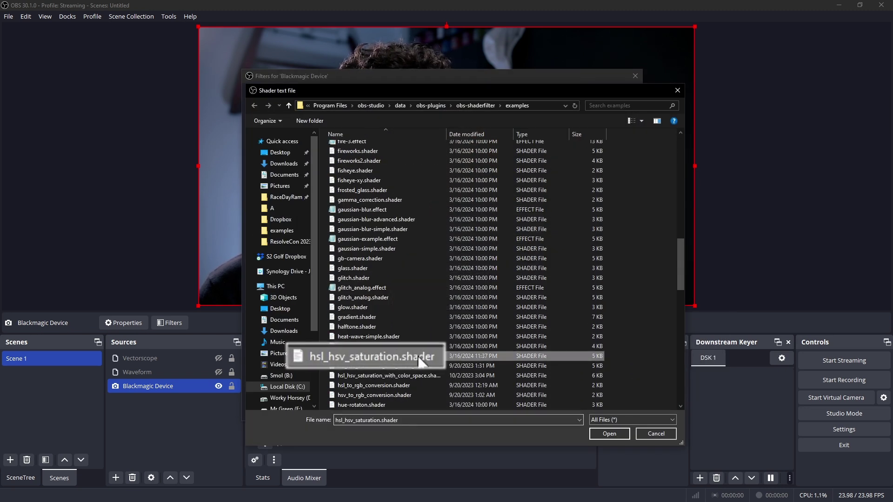
click(606, 434)
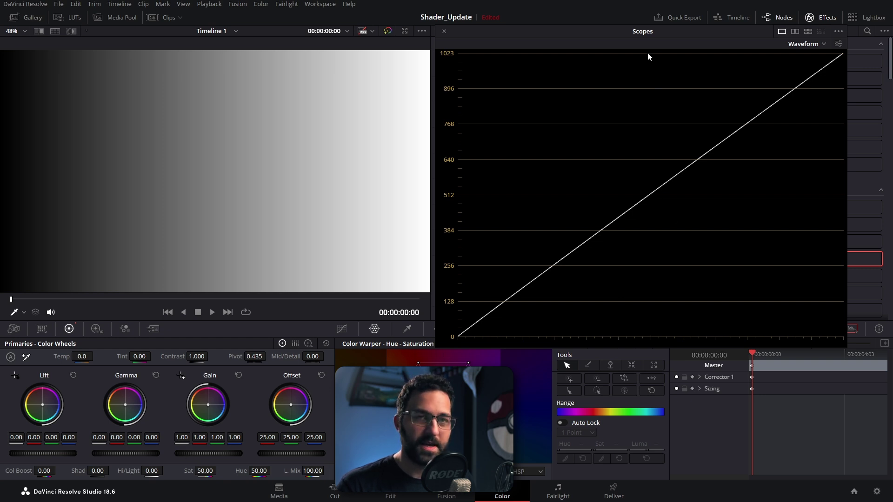
mouse_move(192, 453)
mouse_down()
mouse_move(219, 453)
mouse_move(205, 453)
mouse_up()
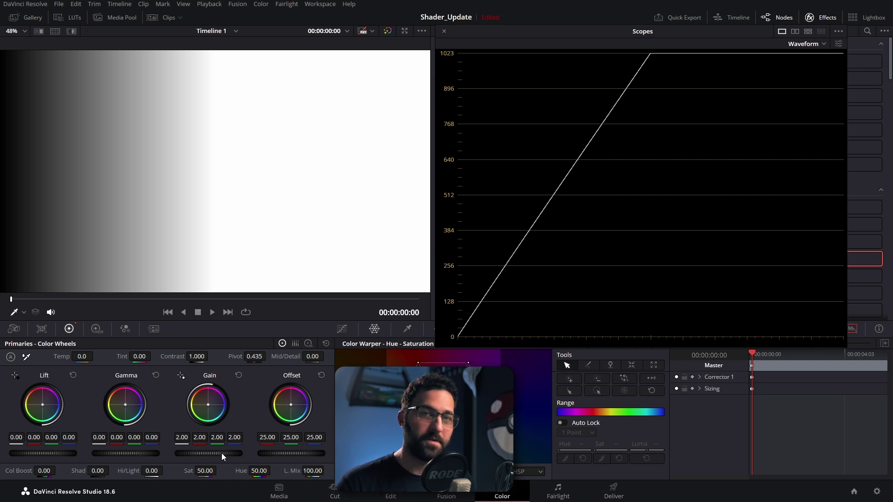
drag(222, 453, 187, 453)
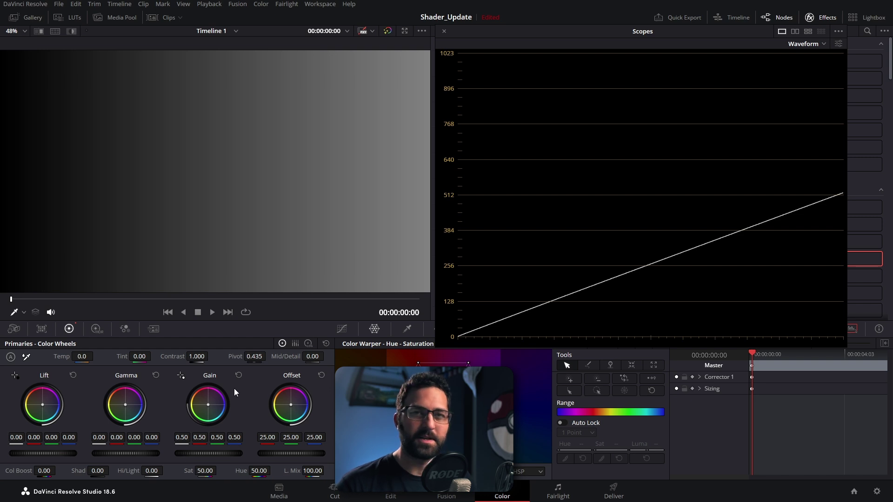
click(238, 375)
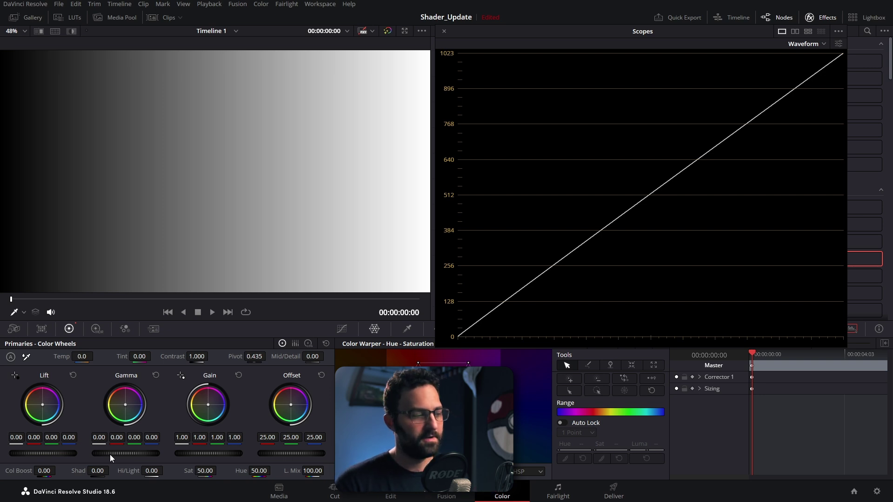
Adjust the ramp's gamma and lift in DaVinci Resolve, then pull gain down to 0.81.
drag(109, 454, 291, 454)
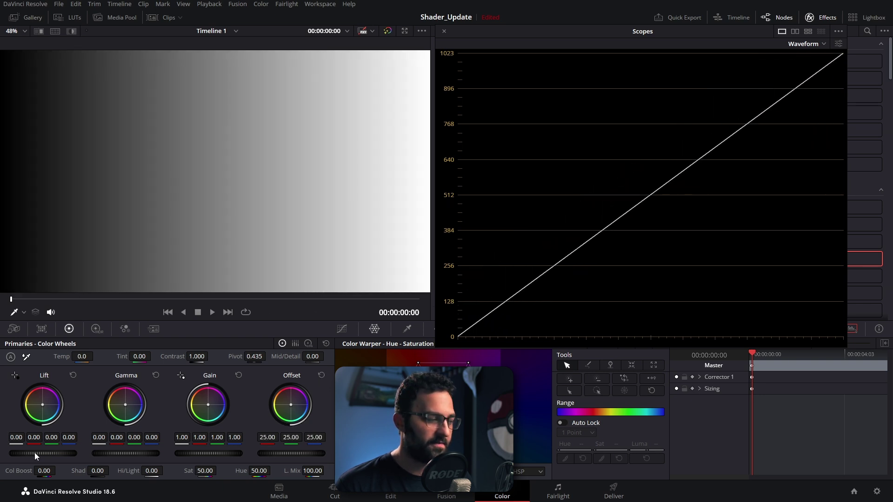
mouse_move(36, 455)
mouse_down()
mouse_move(55, 456)
mouse_move(27, 456)
mouse_move(55, 456)
mouse_move(40, 438)
mouse_up()
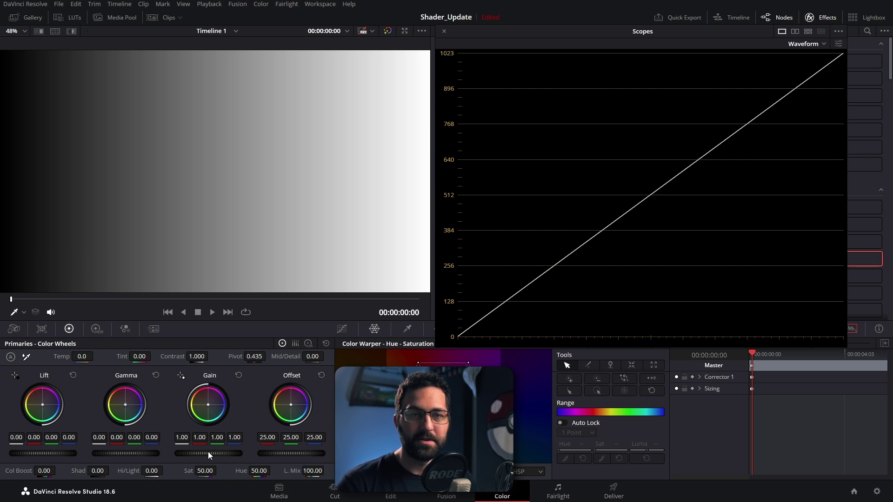
drag(218, 454, 196, 454)
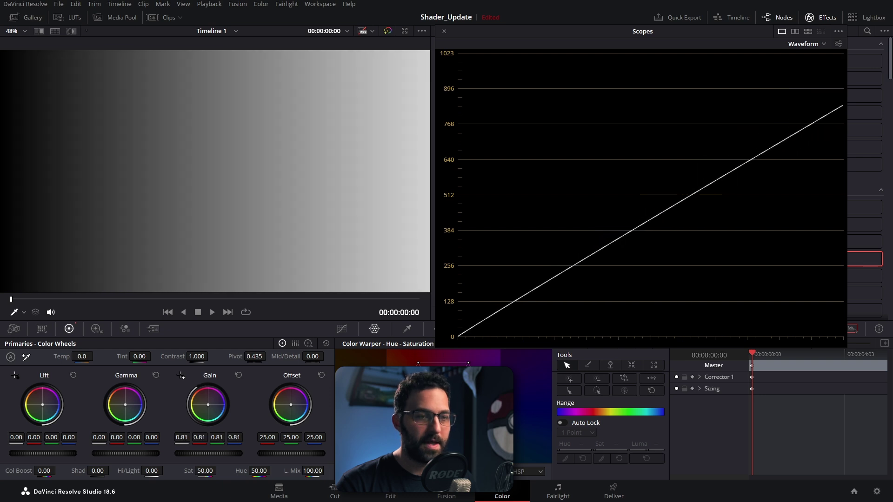
drag(139, 454, 159, 455)
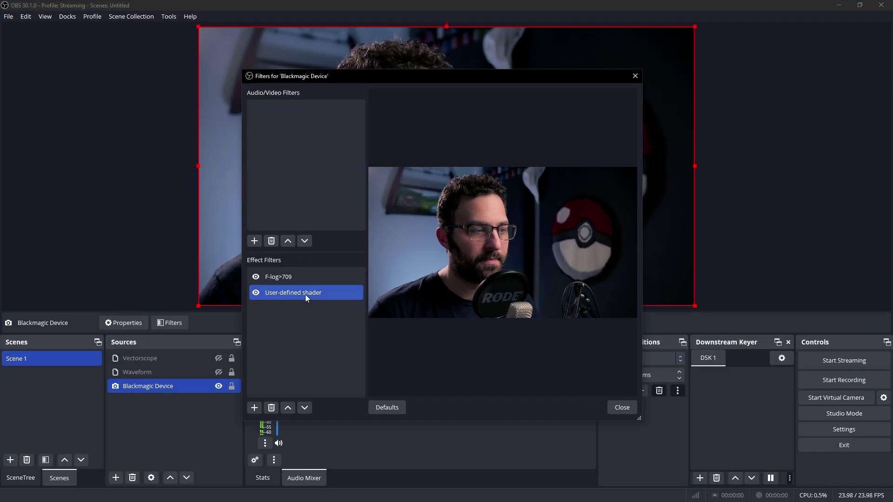
Set the shader to HSV Sat Gain 0.79 and HSV Sat Gamma 1.52, keeping Order at 2.00.
click(596, 282)
scroll(405, 276, down, 5)
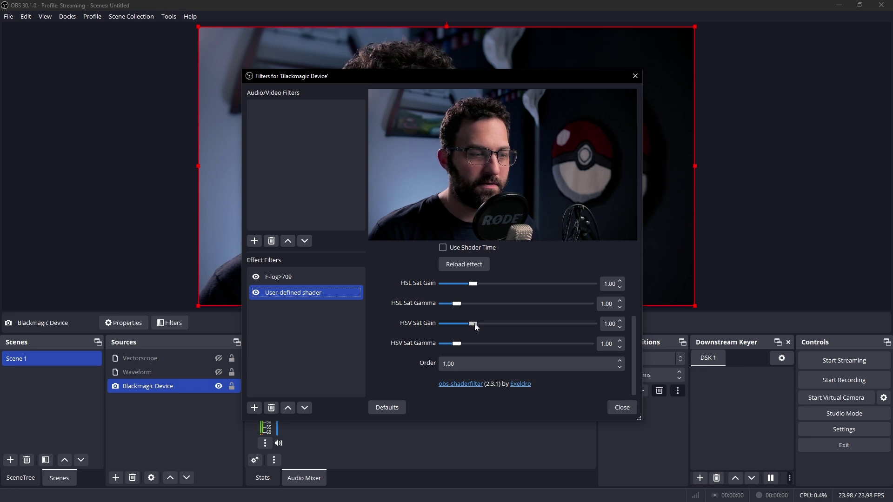
drag(475, 326, 470, 325)
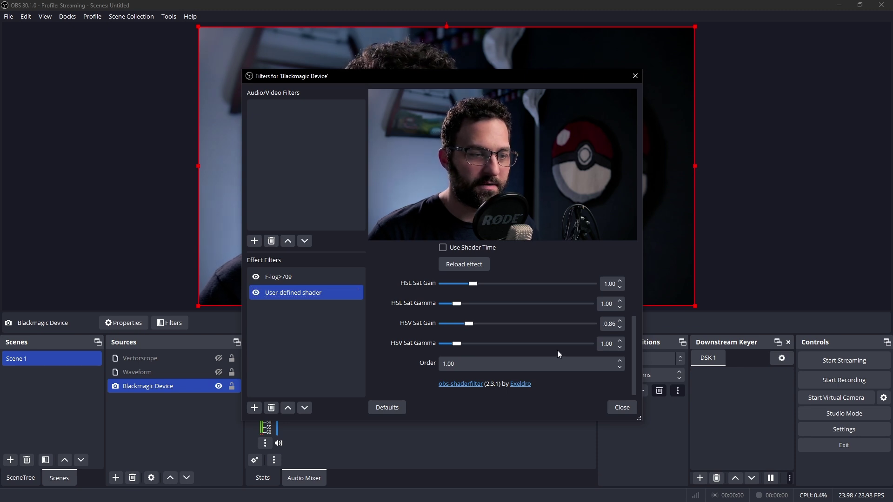
click(620, 362)
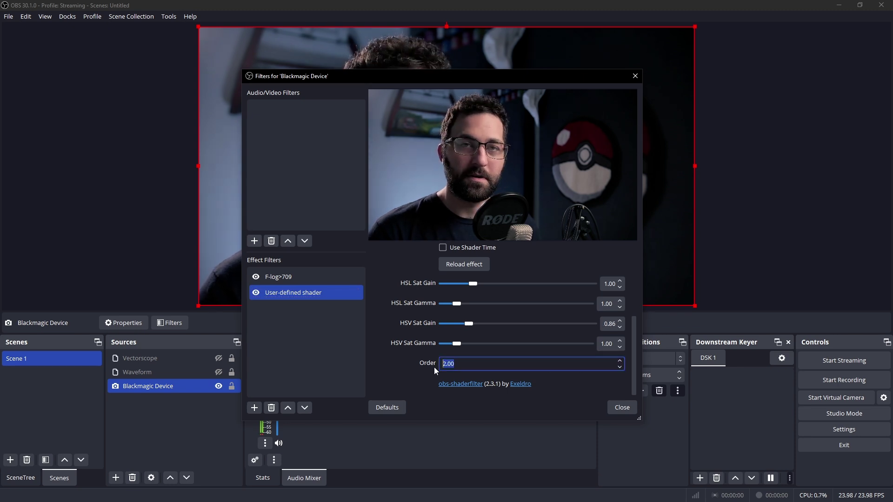
scroll(452, 364, down, 1)
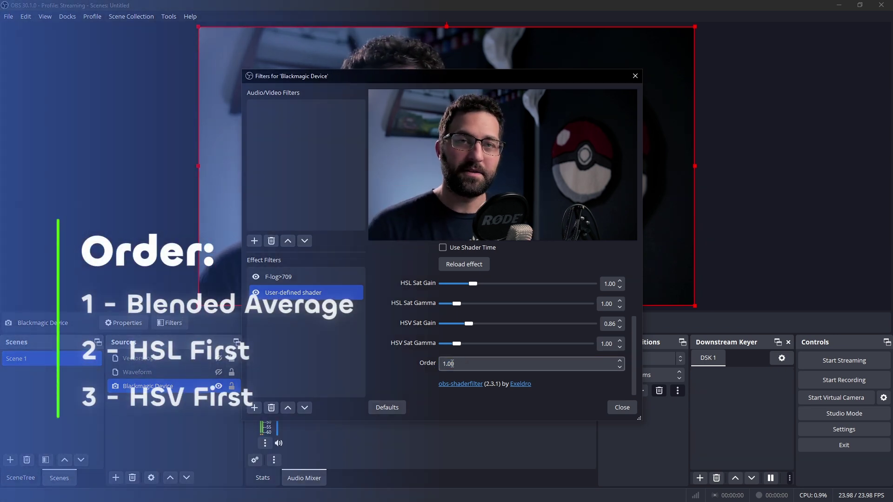
click(620, 361)
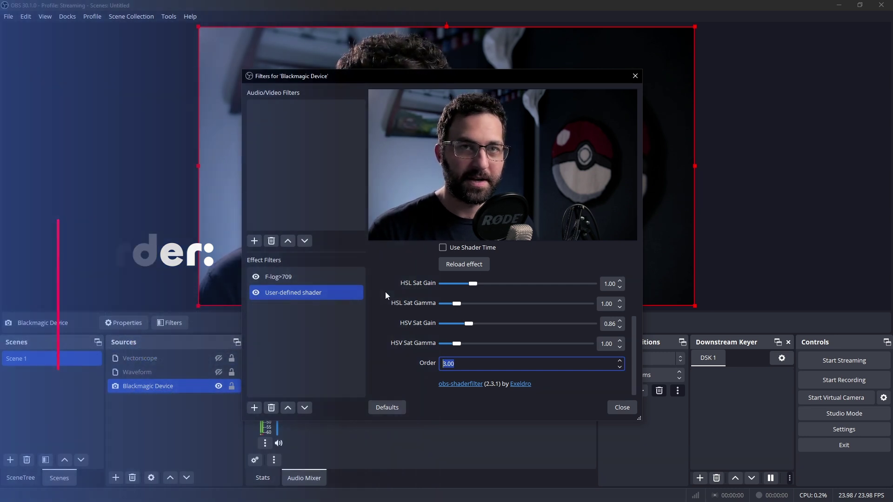
click(620, 367)
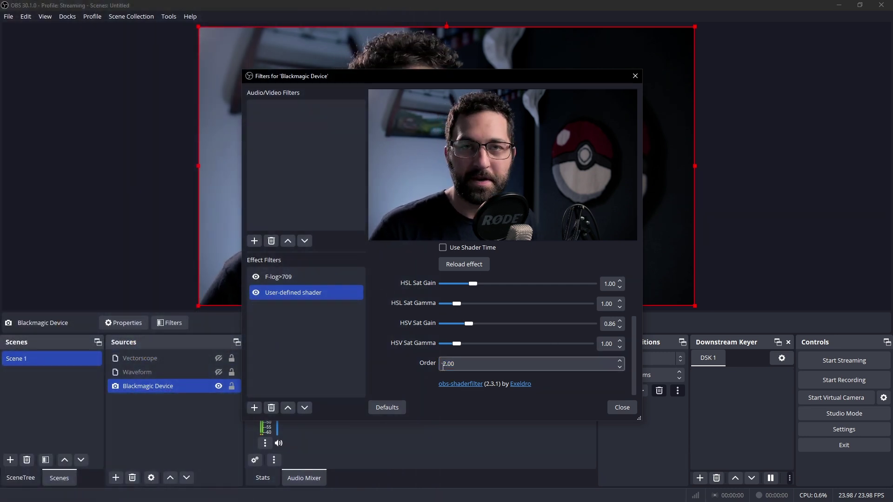
drag(469, 324, 468, 326)
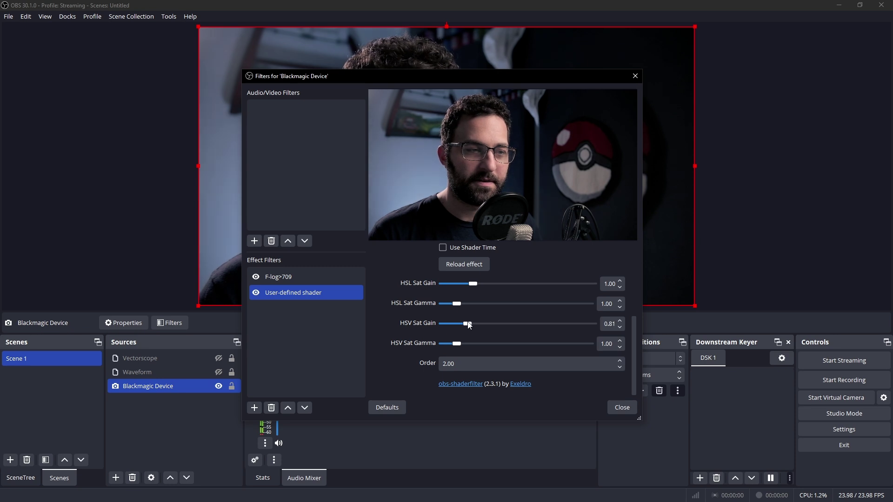
drag(454, 343, 465, 344)
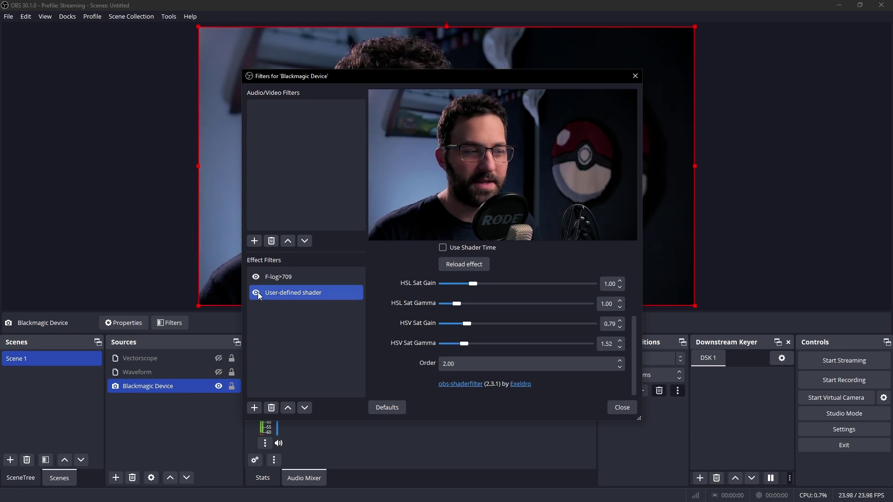
Compare the webcam with the saturation shader off and on, then make the Vectorscope source visible.
click(256, 293)
click(256, 293)
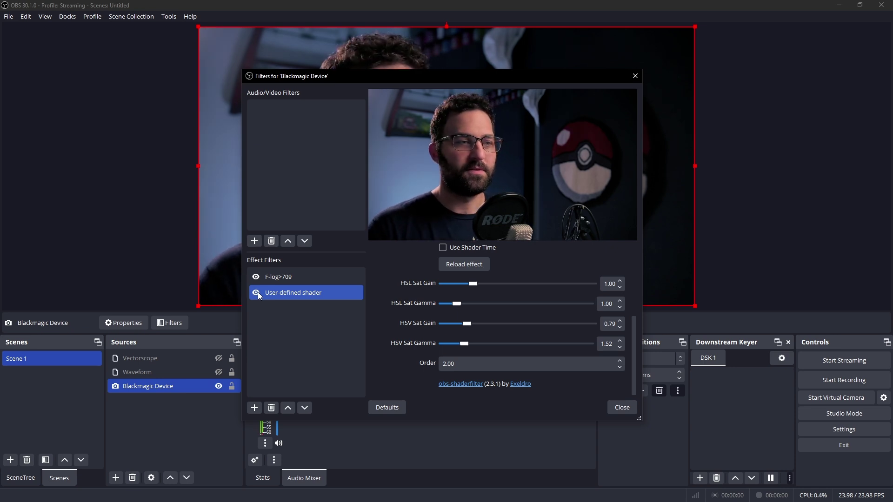
mouse_move(476, 82)
mouse_down()
mouse_move(349, 67)
mouse_move(380, 56)
mouse_move(462, 84)
mouse_up()
click(219, 360)
click(219, 361)
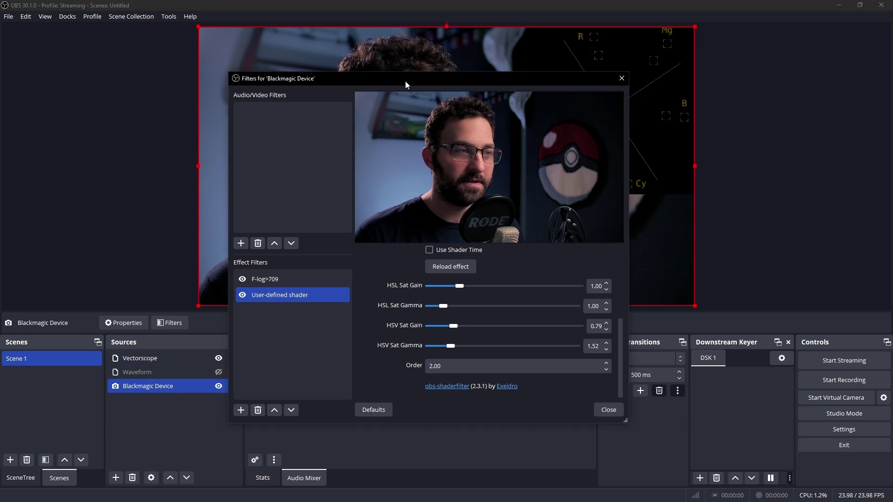
Compare the shader off and on against the enlarged vectorscope, then lower HSV Sat Gain to 0.53.
drag(405, 81, 291, 54)
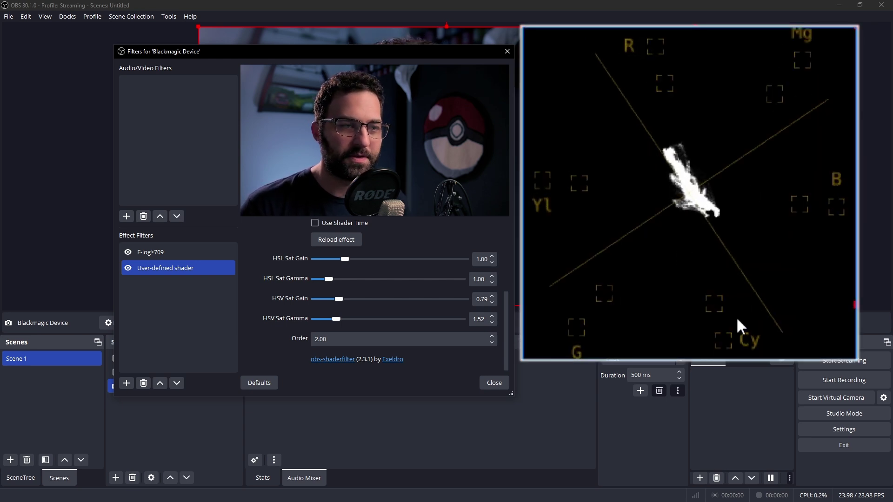
click(128, 269)
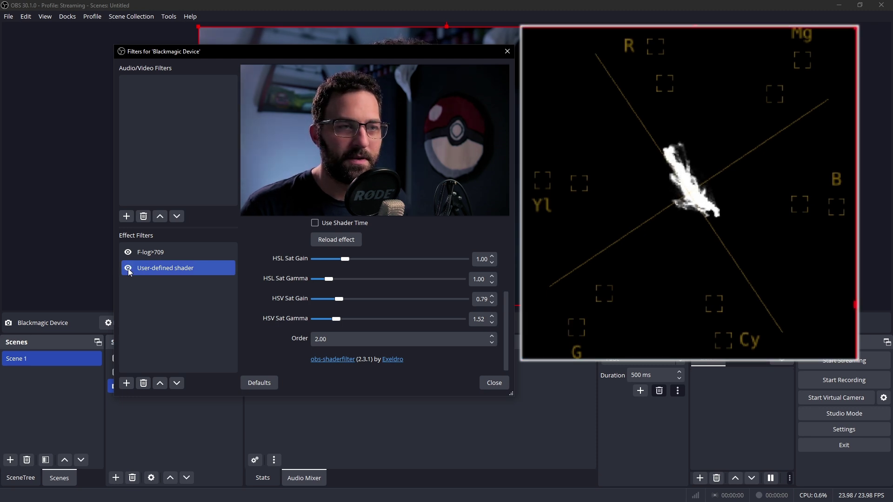
click(667, 191)
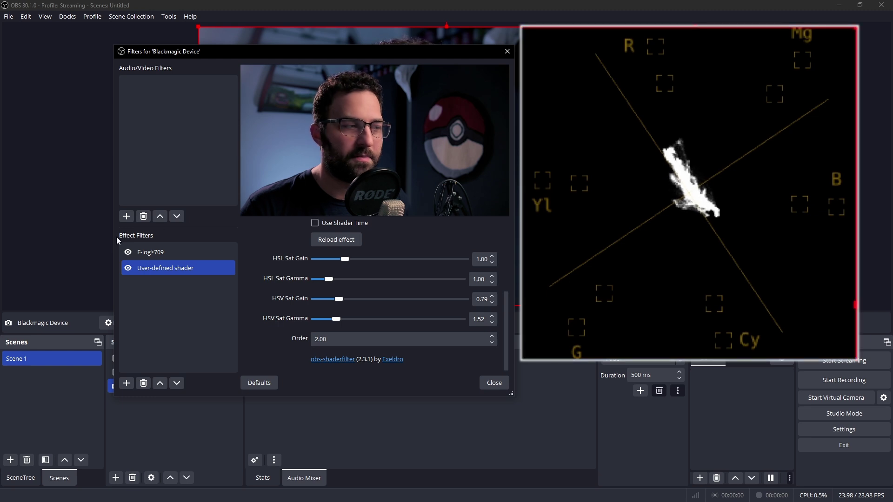
click(127, 269)
click(553, 270)
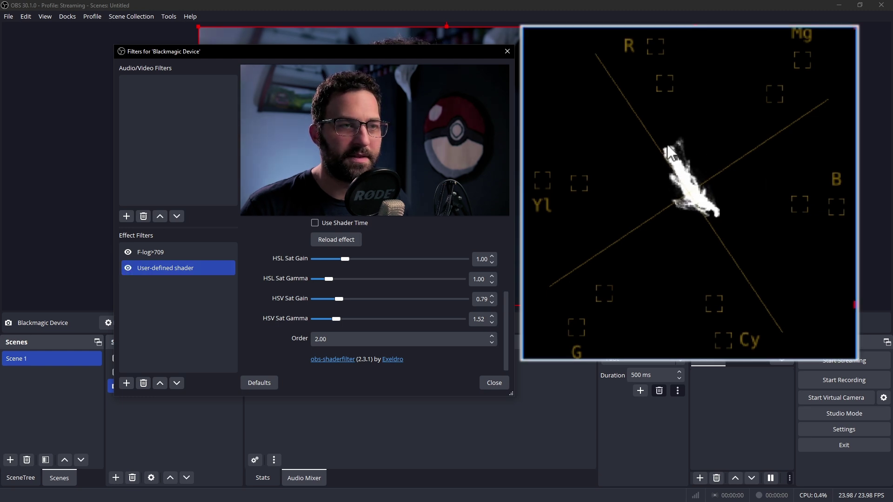
click(130, 271)
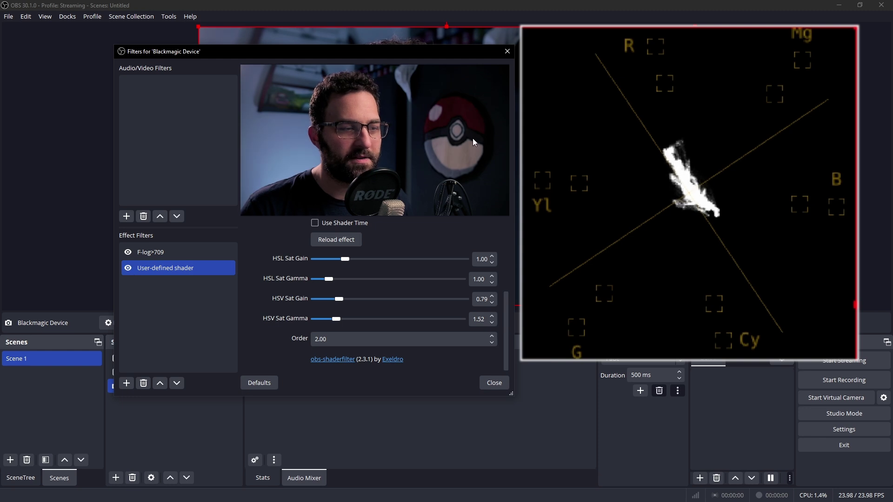
drag(335, 302, 333, 303)
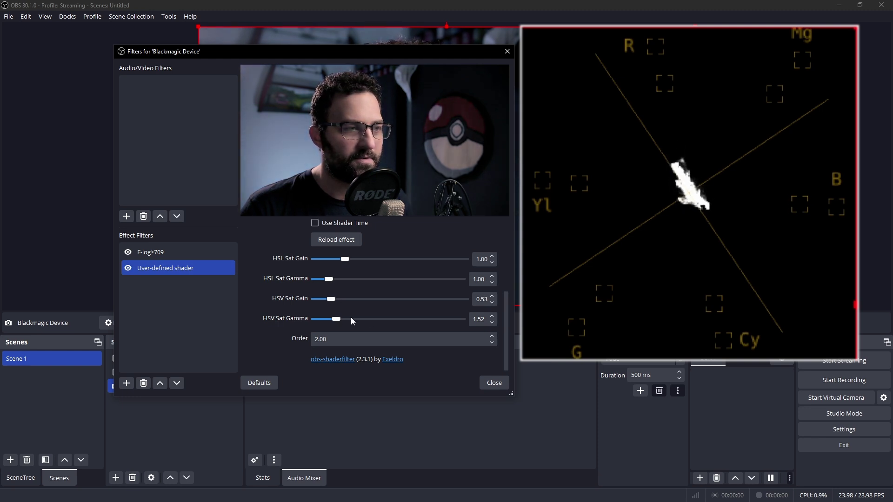
Raise HSV Sat Gamma to 2.53 and toggle the saturation shader off, on, then off.
drag(336, 320, 351, 319)
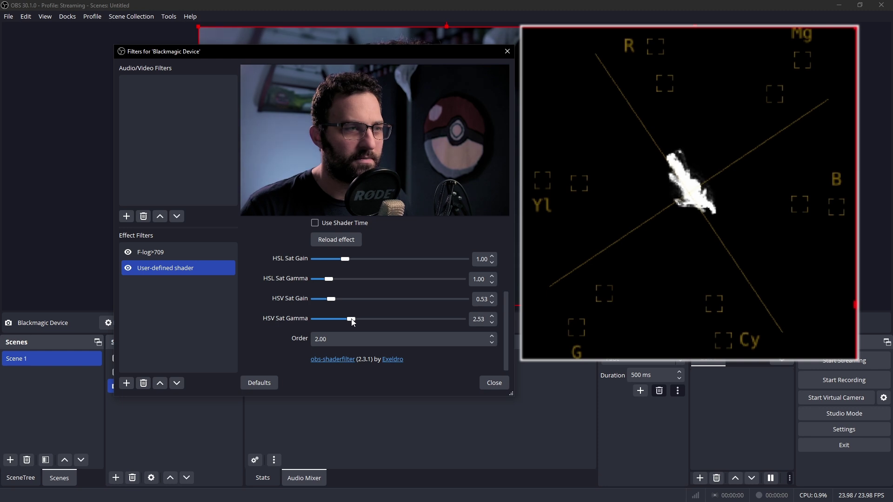
click(128, 268)
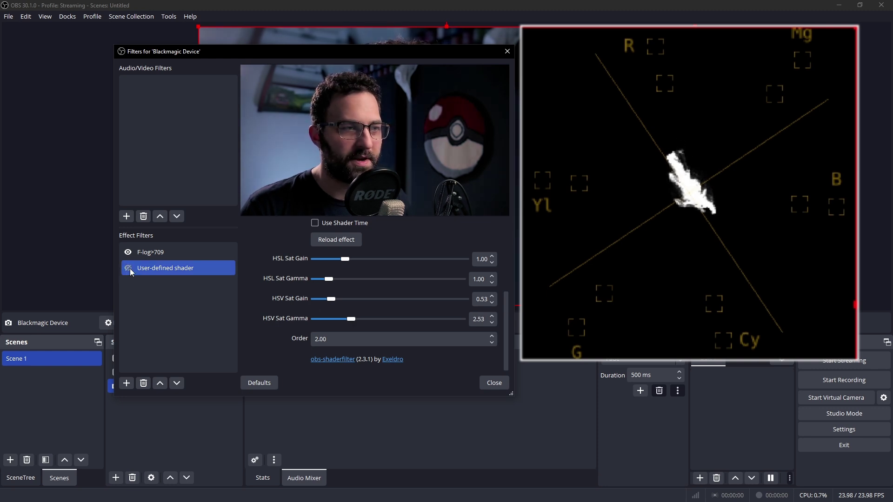
click(128, 269)
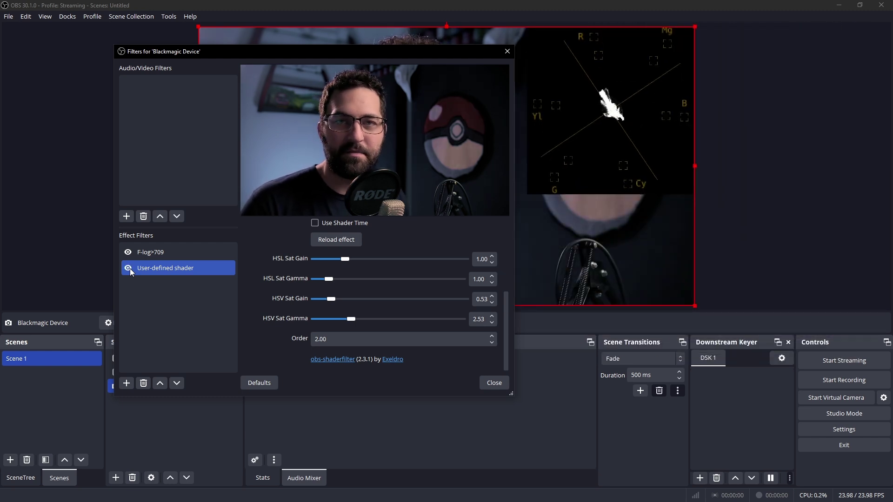
click(128, 268)
Reset all four saturation values to 1.00 and swap the Vectorscope source for the Waveform source.
double_click(483, 299)
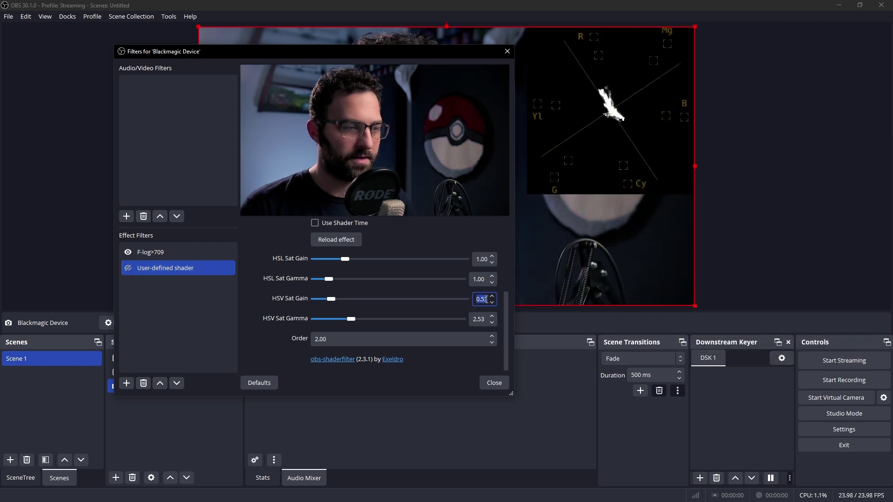
text(1)
double_click(482, 319)
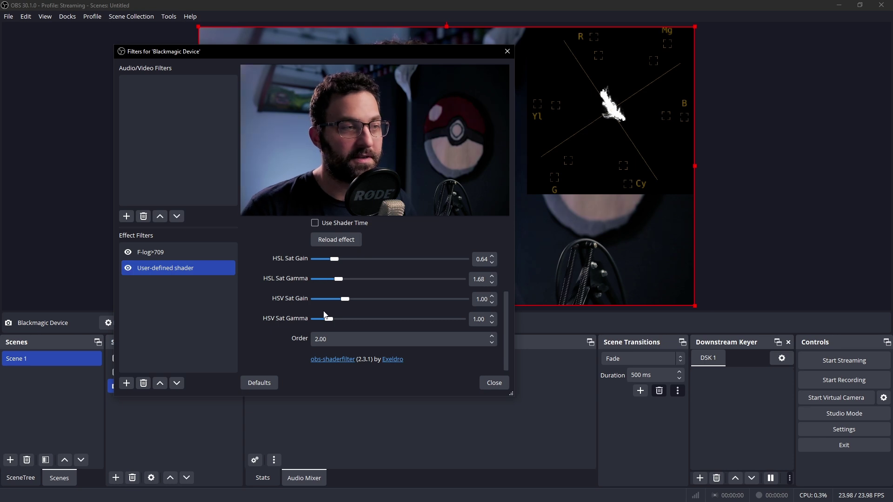
drag(172, 51, 207, 3)
click(246, 354)
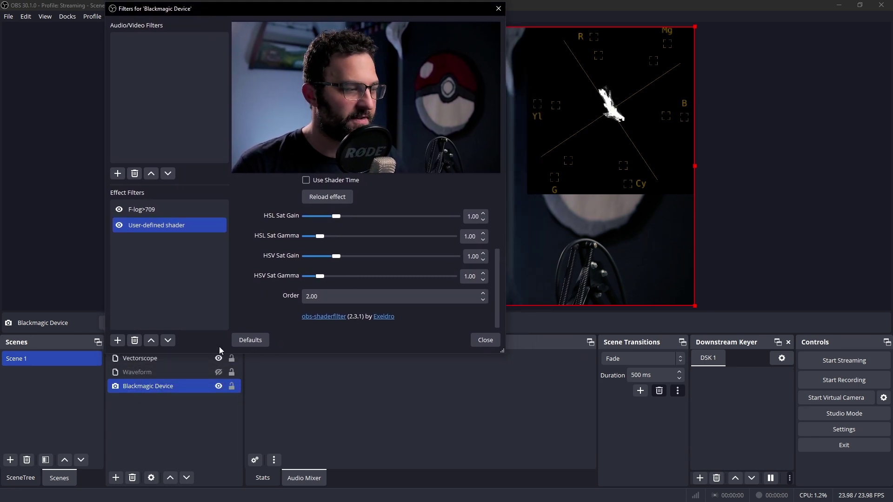
click(218, 358)
click(218, 372)
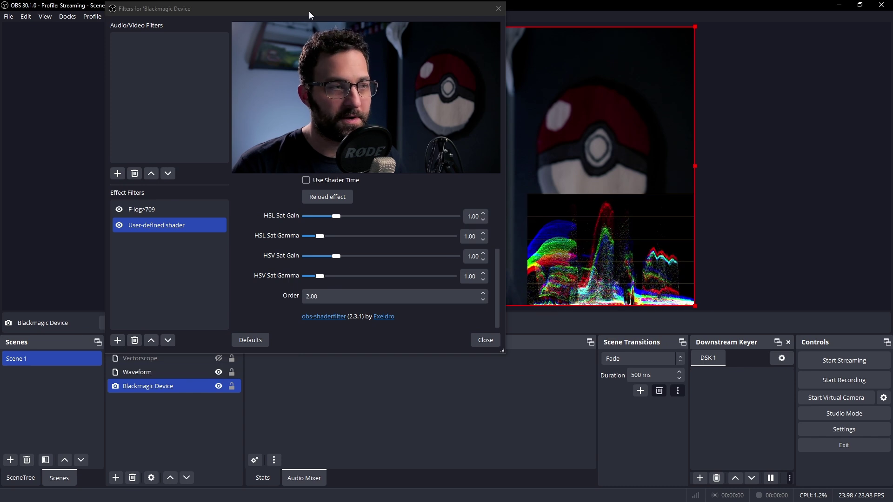
drag(309, 11, 313, 78)
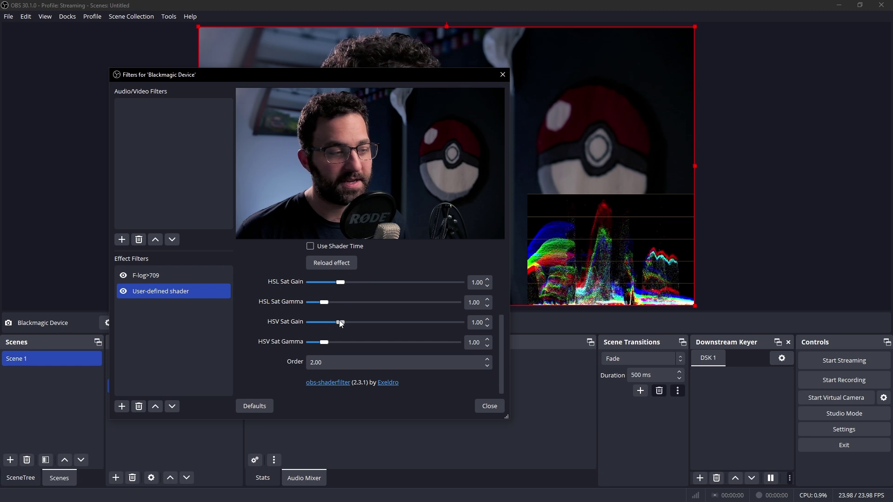
mouse_move(346, 325)
mouse_down()
mouse_move(366, 323)
mouse_move(356, 327)
mouse_up()
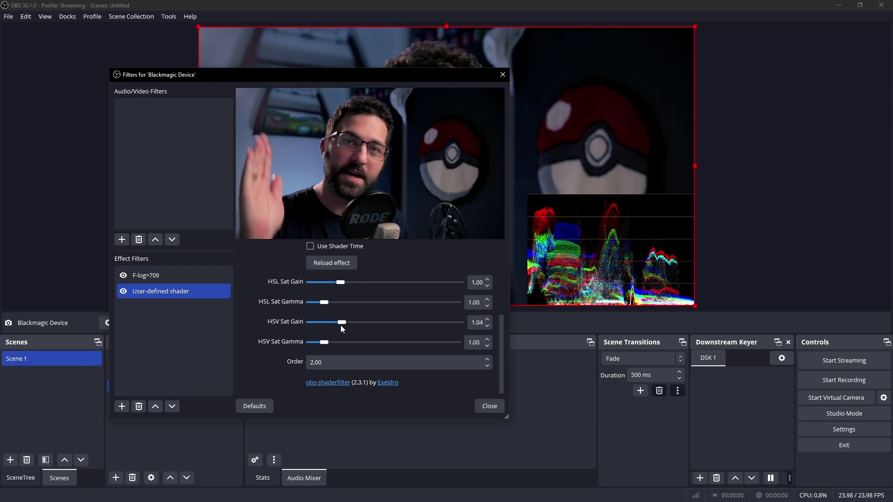
drag(341, 326, 324, 343)
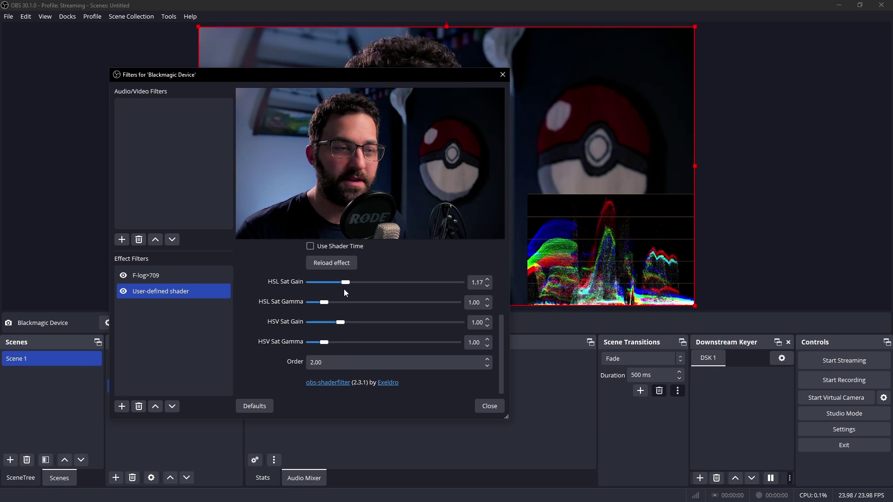
mouse_move(368, 288)
mouse_down()
mouse_move(348, 291)
mouse_move(357, 292)
mouse_up()
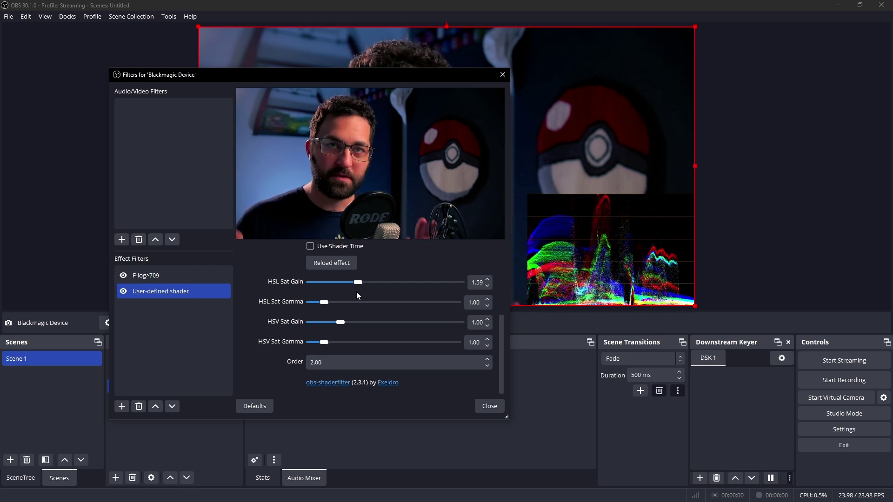
click(341, 283)
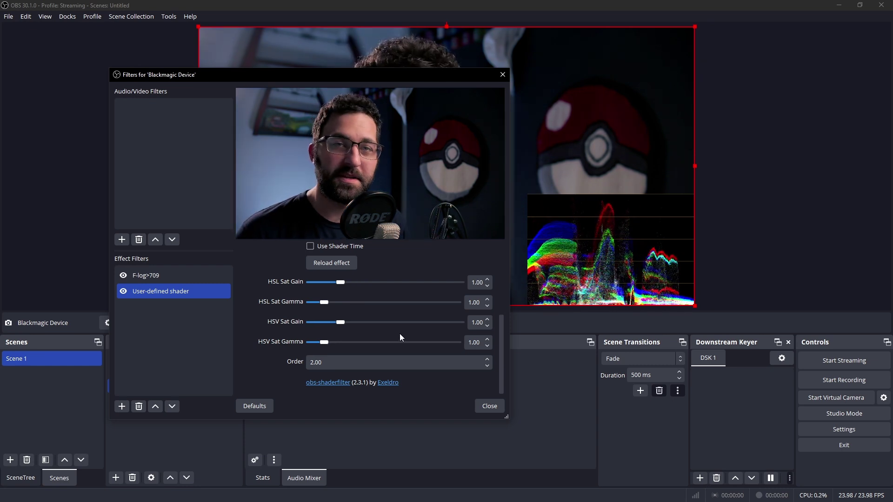
click(341, 283)
Drag HSL Sat Gain down from 1.00 to about 0.72.
drag(340, 284, 338, 284)
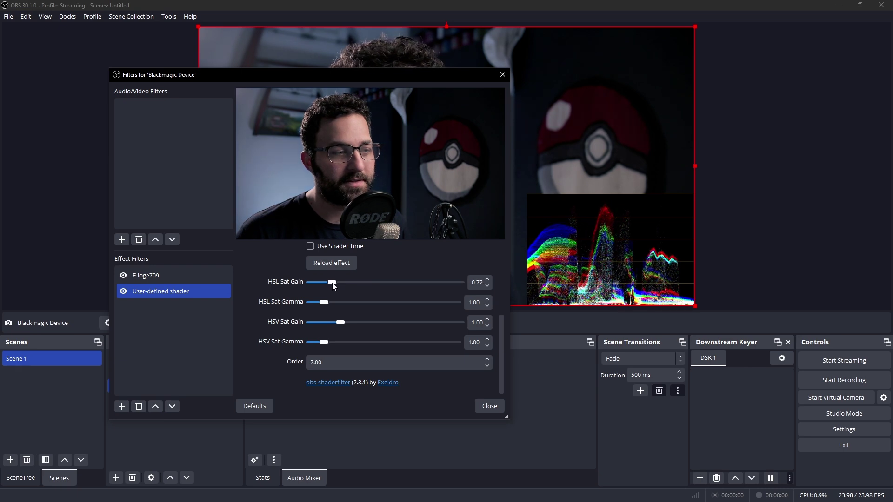